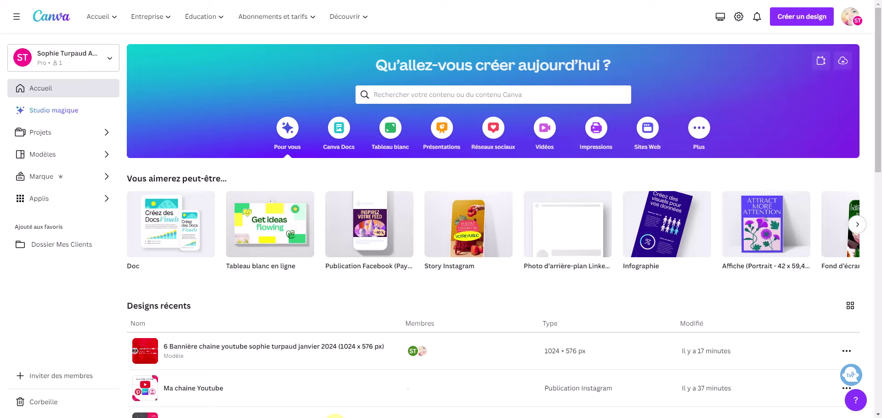
# Create a blank Présentation (16:9) and apply all 15 pages of the "Noir beige délicat esthétique élégant présentation identité de marque" template.
pyautogui.click(442, 129)
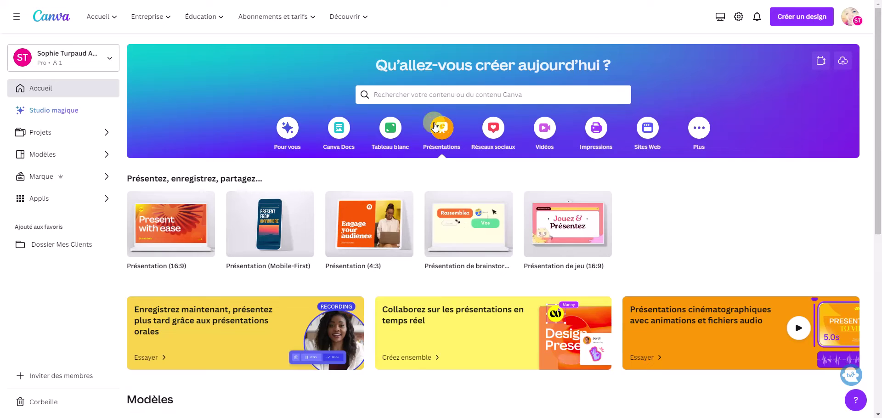
pyautogui.click(184, 234)
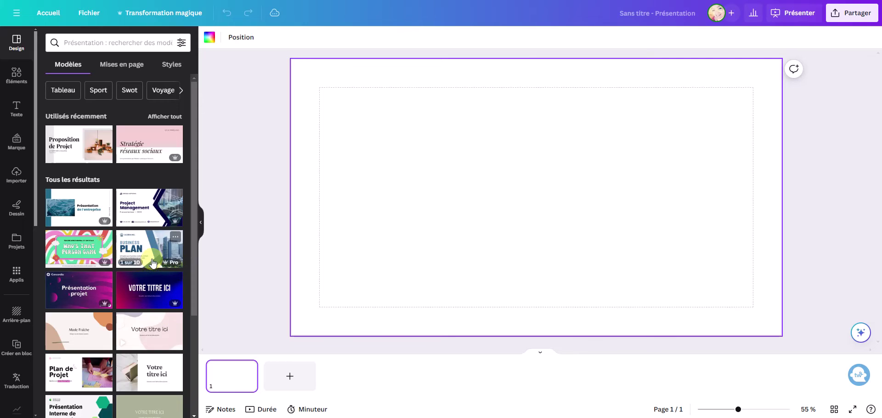
pyautogui.scroll(-3, 134, 317)
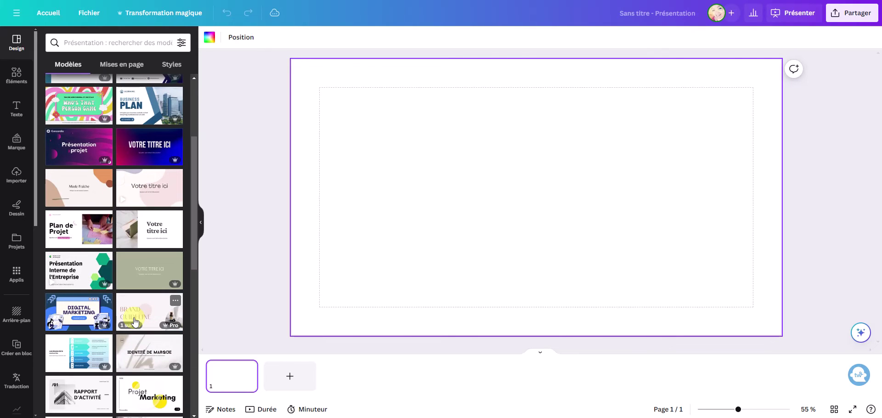
pyautogui.click(145, 353)
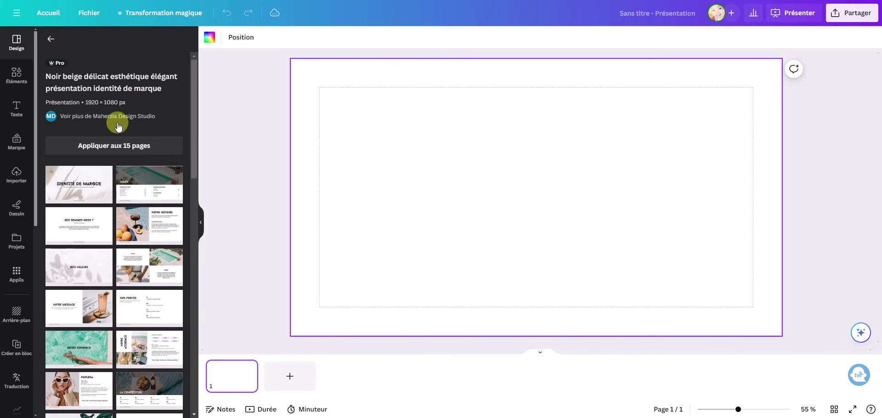
pyautogui.click(115, 148)
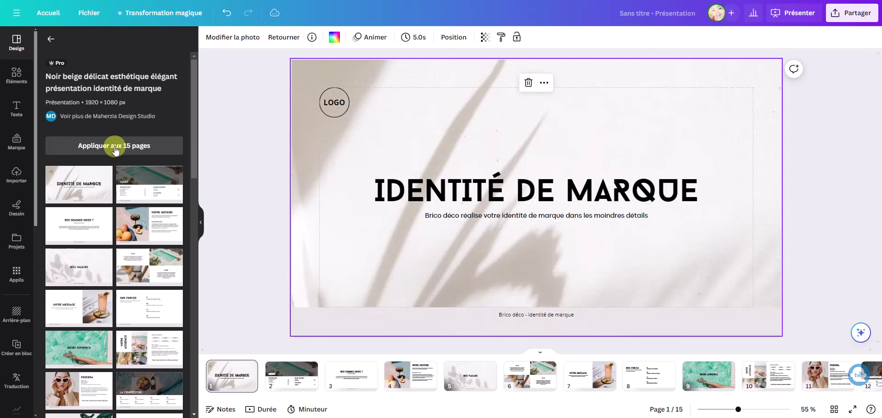
# Display page 4 of the presentation and open the Traduction app by searching the apps for "traduction".
pyautogui.click(354, 381)
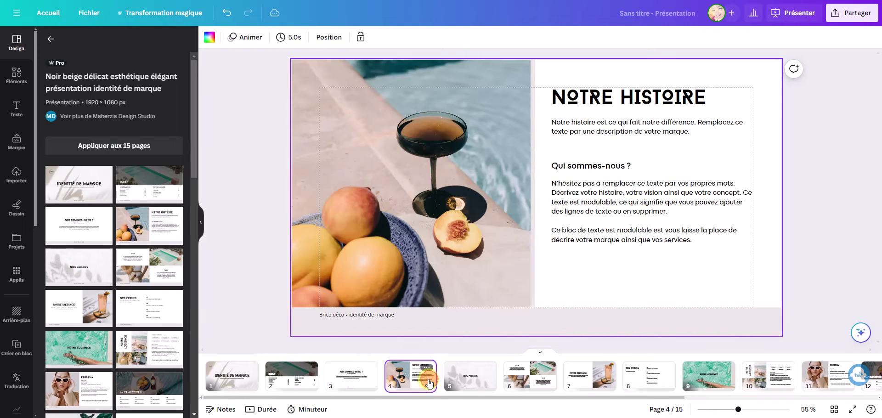
pyautogui.click(430, 384)
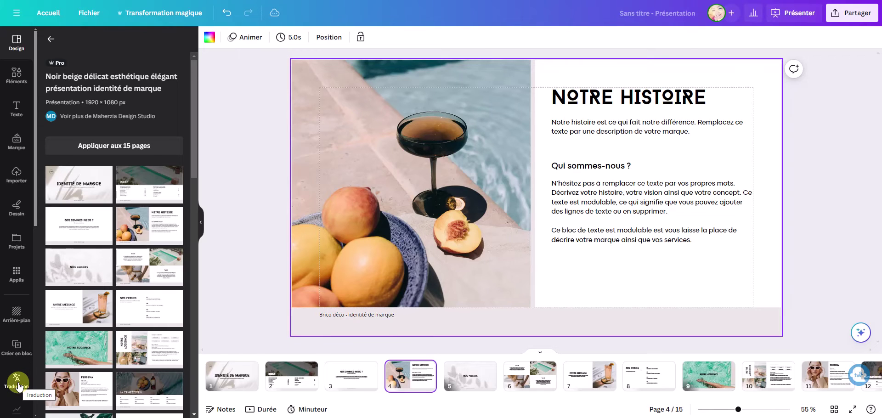
pyautogui.click(16, 275)
pyautogui.click(102, 41)
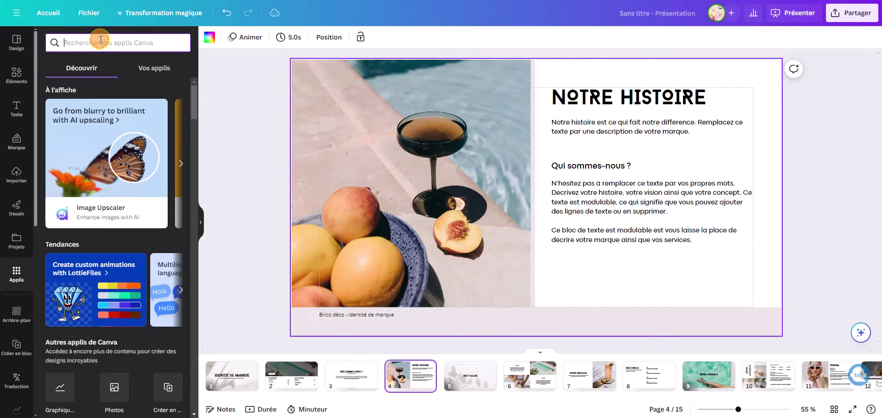
pyautogui.write('traduction')
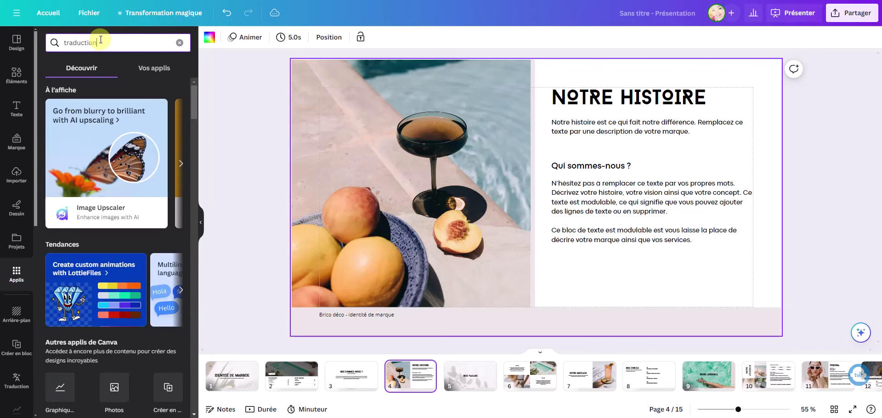
pyautogui.press('Return')
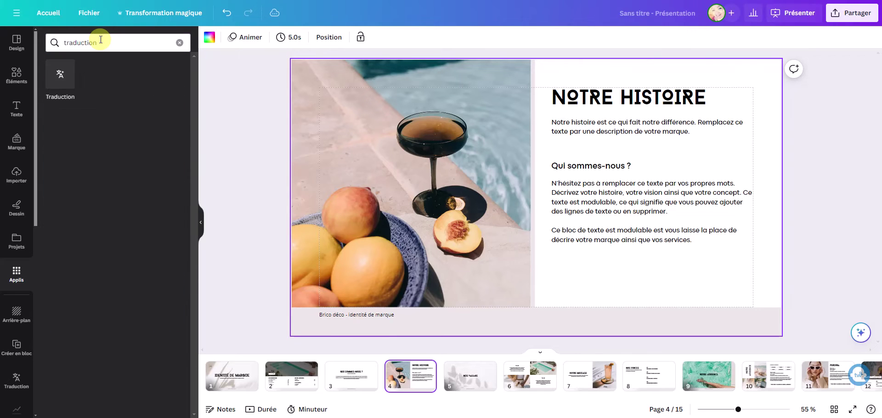
pyautogui.click(59, 77)
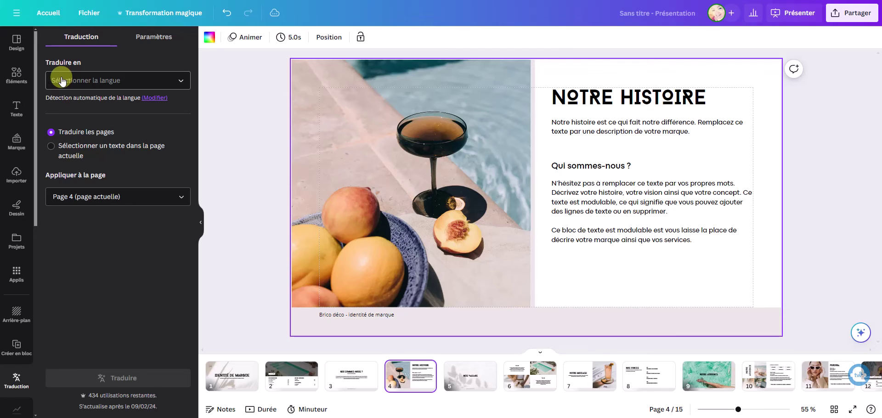
# Set the translation language to Anglais and include all pages (1–15) of the presentation.
pyautogui.click(90, 85)
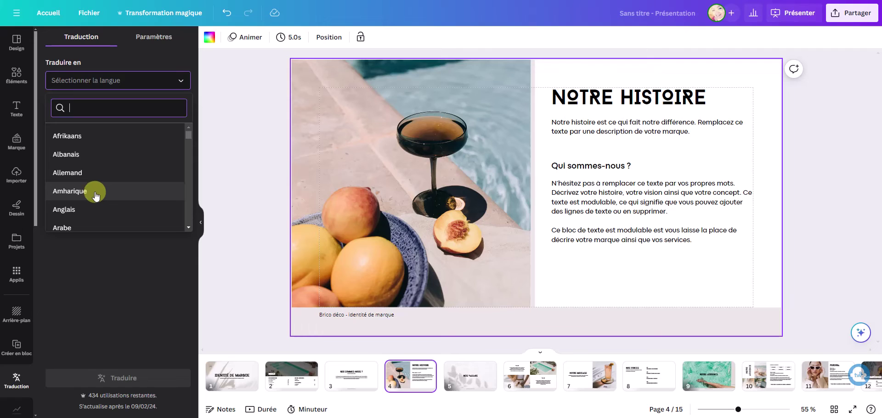
pyautogui.click(85, 215)
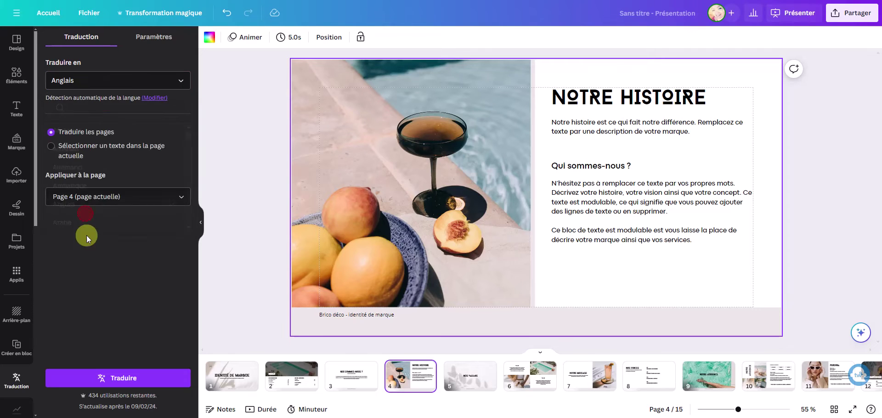
pyautogui.click(168, 198)
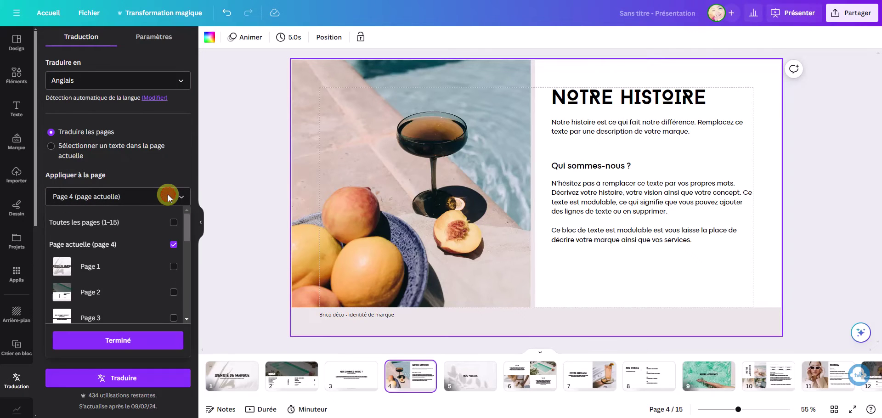
pyautogui.click(173, 223)
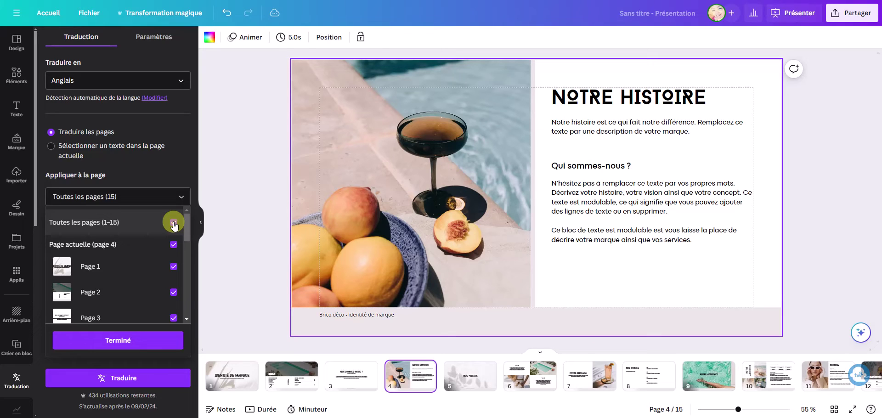
# Disable page duplication in the translation settings and translate all 15 pages into English.
pyautogui.click(154, 39)
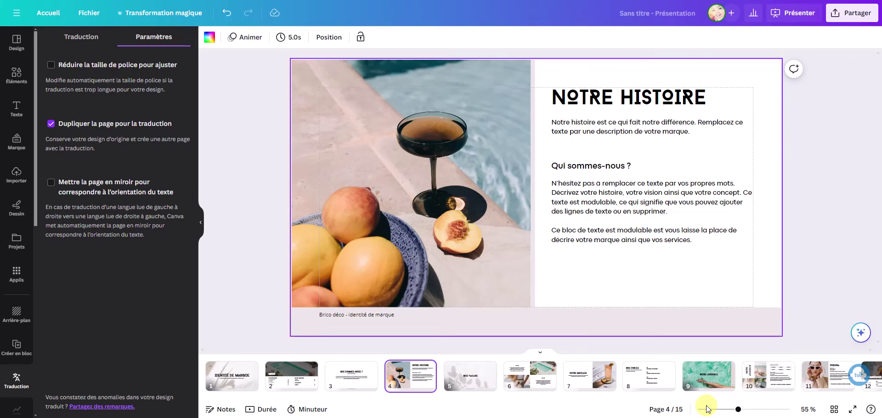
pyautogui.click(50, 124)
pyautogui.click(81, 38)
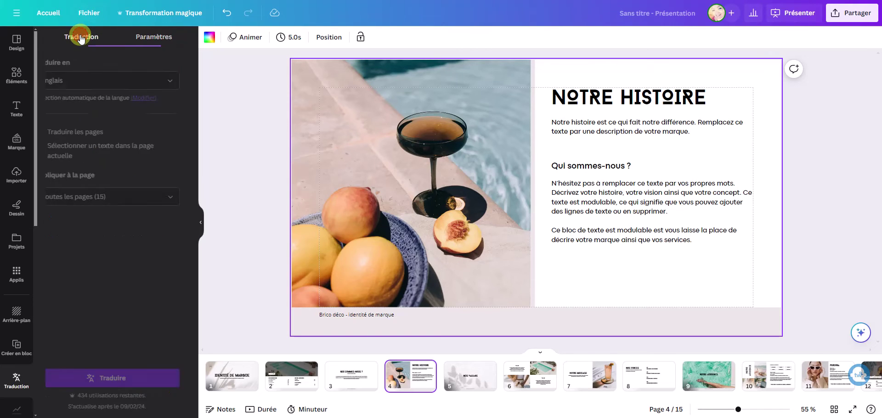
pyautogui.click(136, 197)
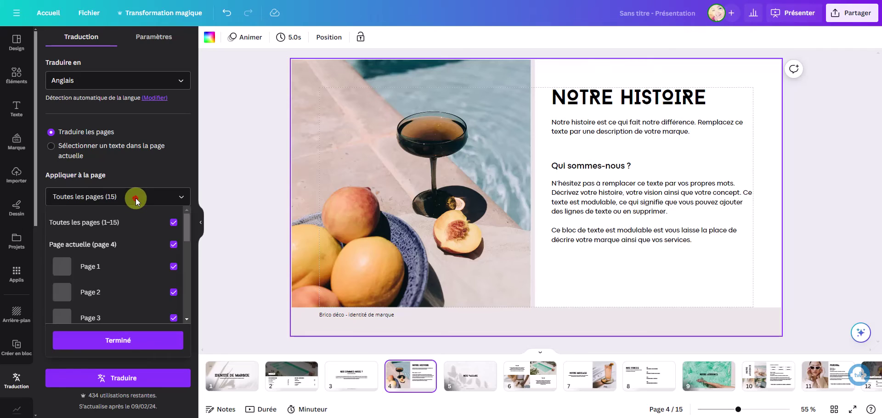
pyautogui.click(175, 170)
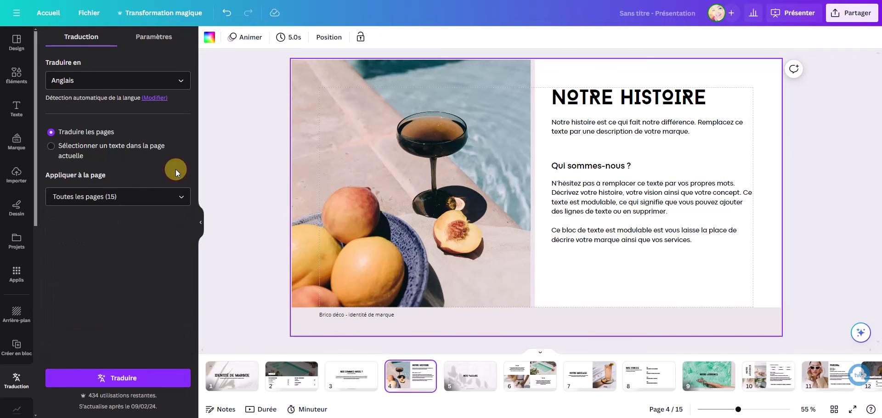
pyautogui.click(126, 377)
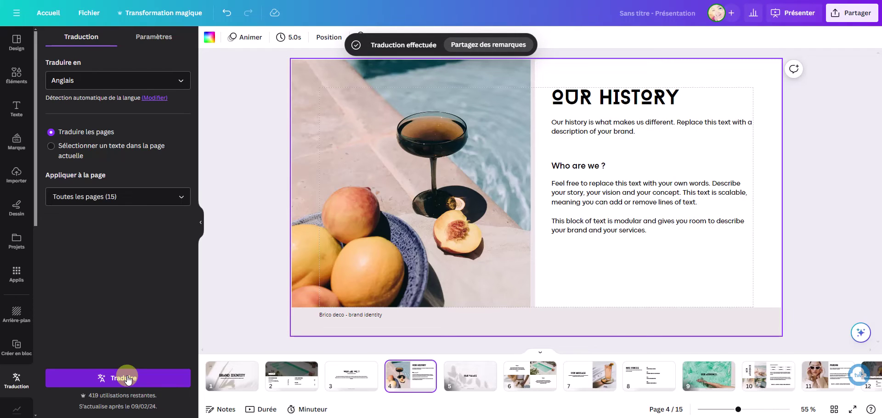
pyautogui.click(347, 379)
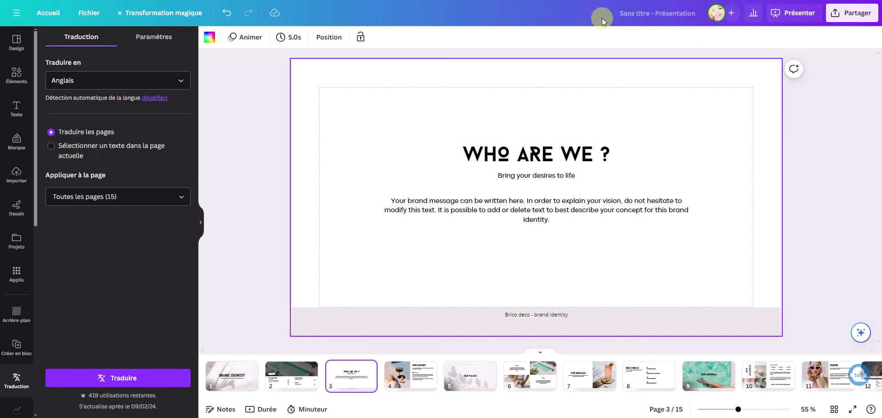
# Rename the design as "Présentation anglais pour le marketing" and open its sharing and download options.
pyautogui.click(623, 15)
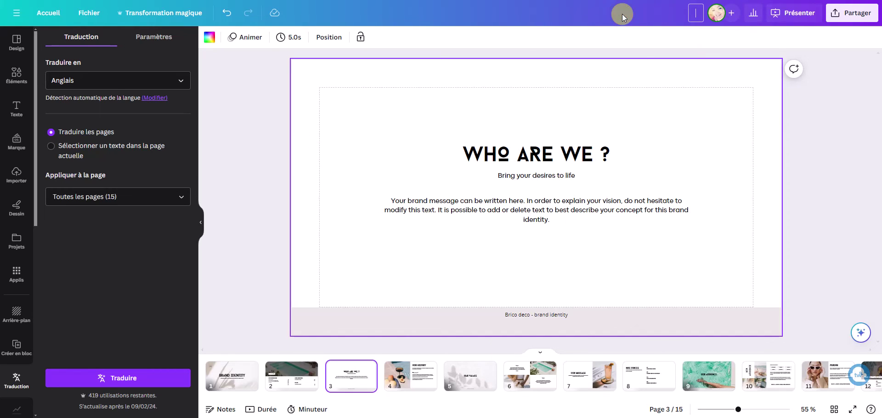
pyautogui.write('Présentation anglai')
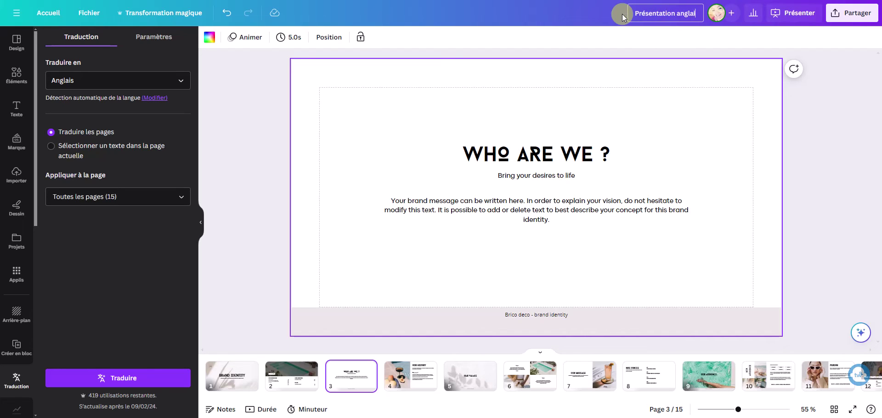
pyautogui.write('s pour')
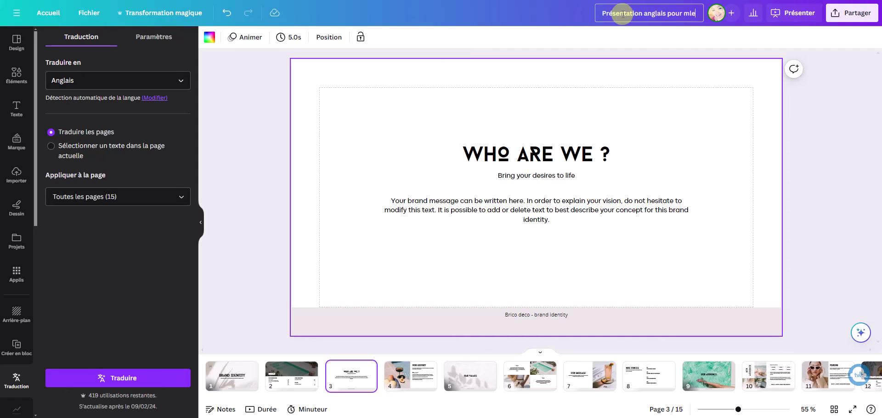
pyautogui.write(' le marketing')
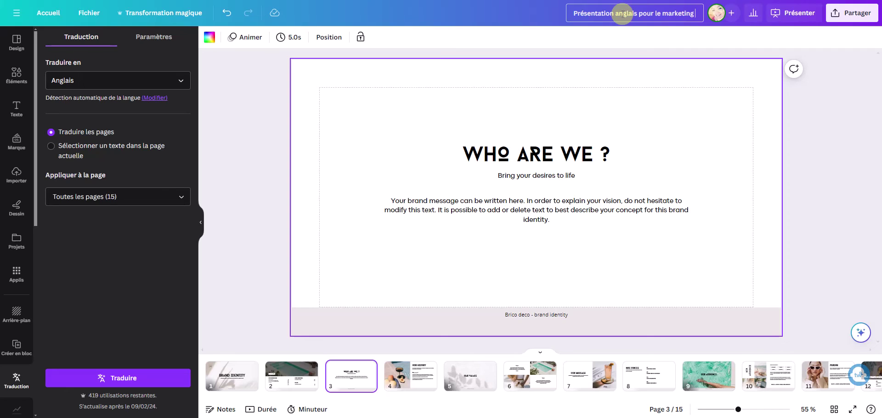
pyautogui.press('Return')
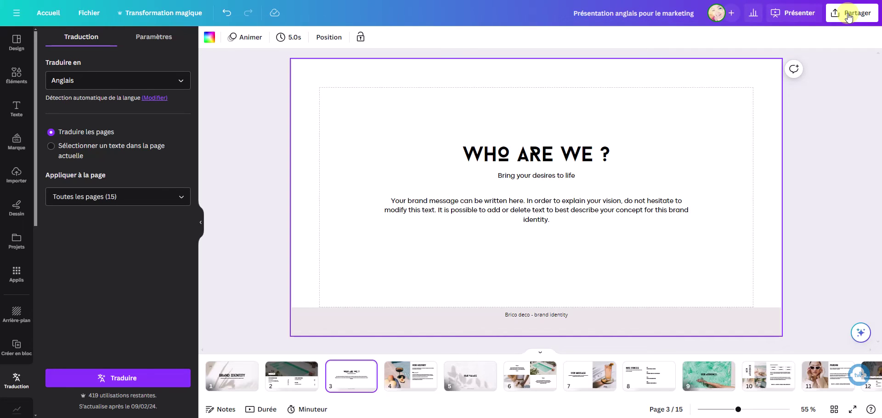
pyautogui.click(848, 17)
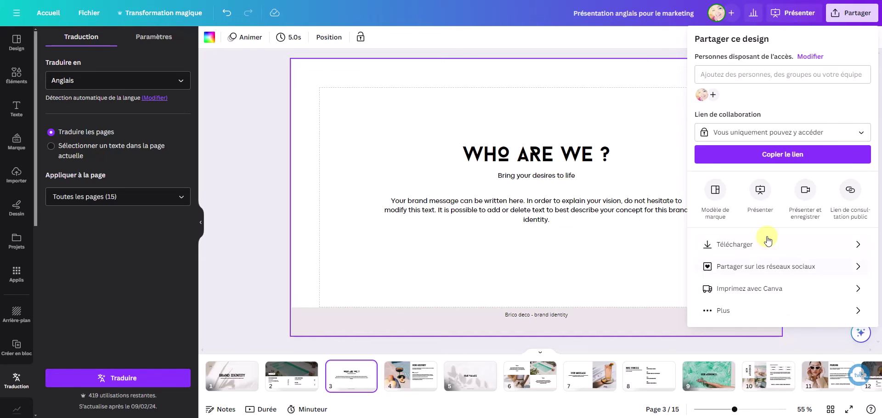
pyautogui.click(268, 287)
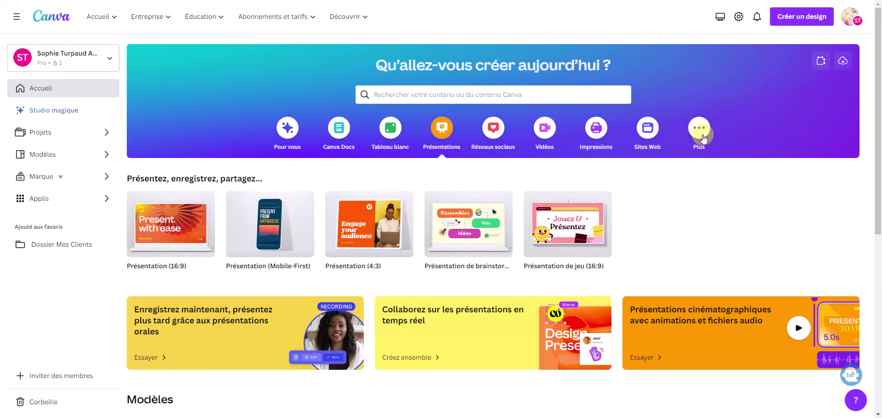
# Create a blank Reel Instagram video and apply all 6 pages of the "Rose et Vert Expressif Type Mode Marque Instagram Reel" template.
pyautogui.click(540, 139)
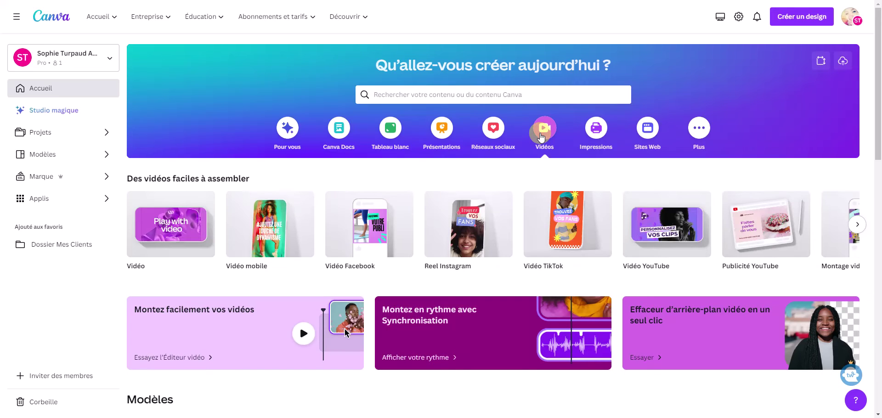
pyautogui.click(269, 238)
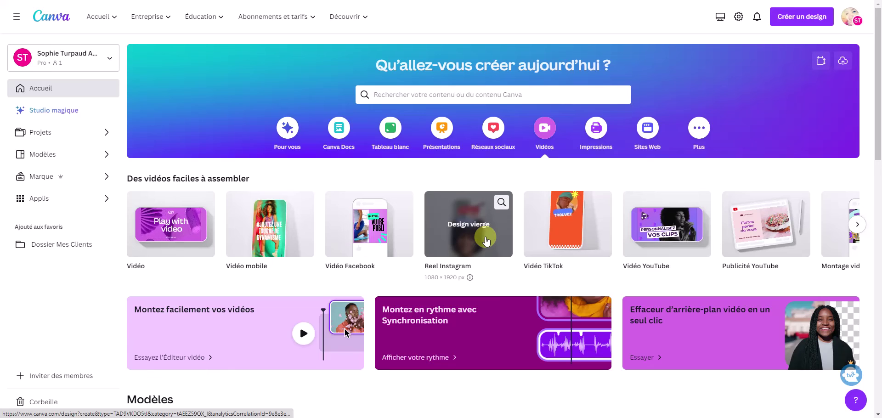
pyautogui.click(485, 238)
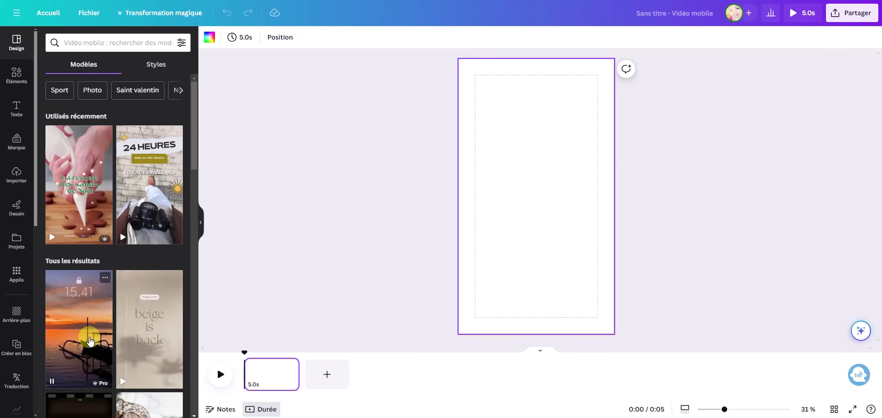
pyautogui.scroll(-7, 90, 341)
pyautogui.scroll(-4, 90, 340)
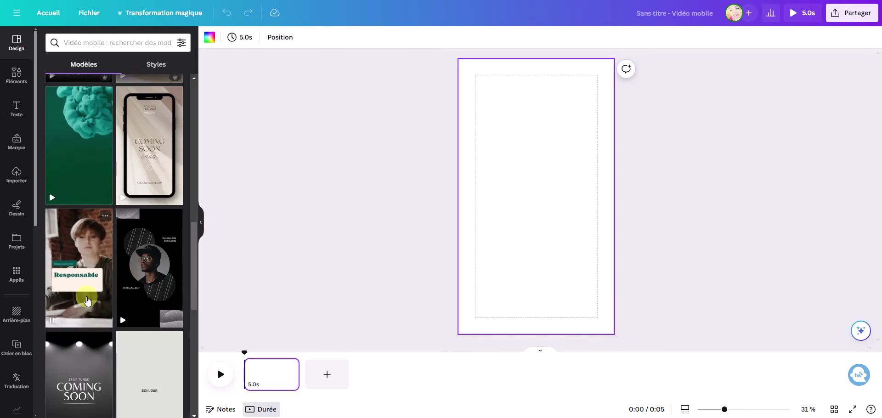
pyautogui.click(88, 301)
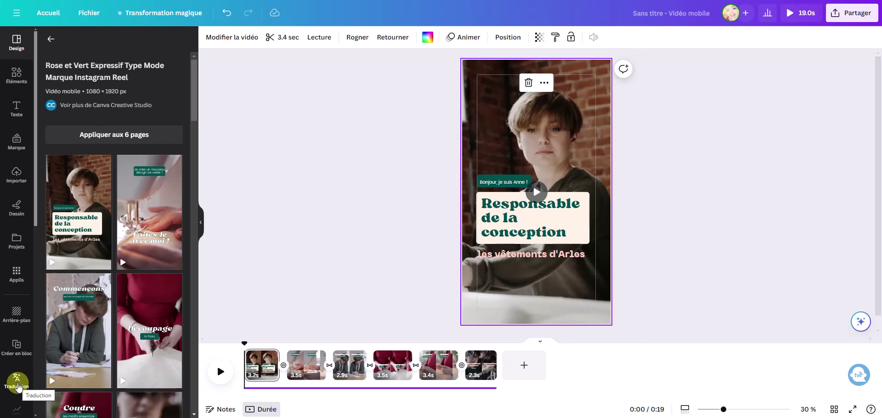
# Include all pages (1–6) of the mobile video in the Traduction app and choose Anglais as the target language.
pyautogui.click(18, 384)
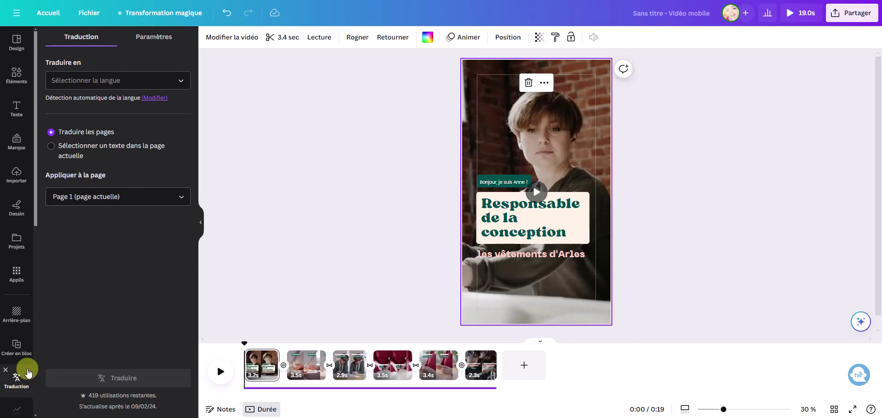
pyautogui.click(165, 195)
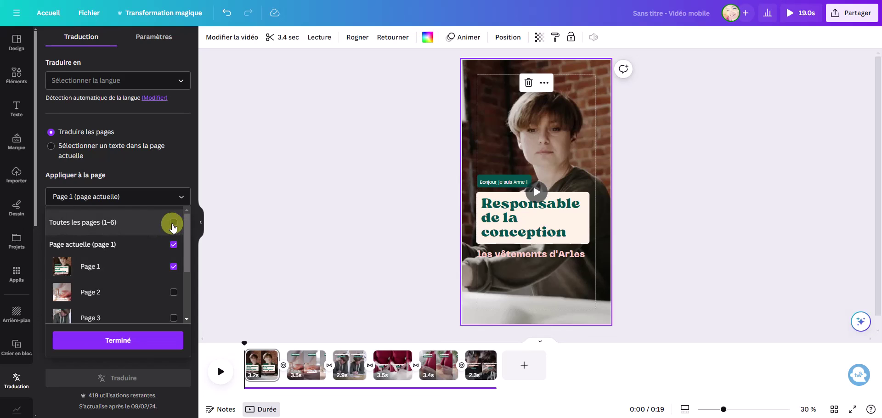
pyautogui.click(174, 223)
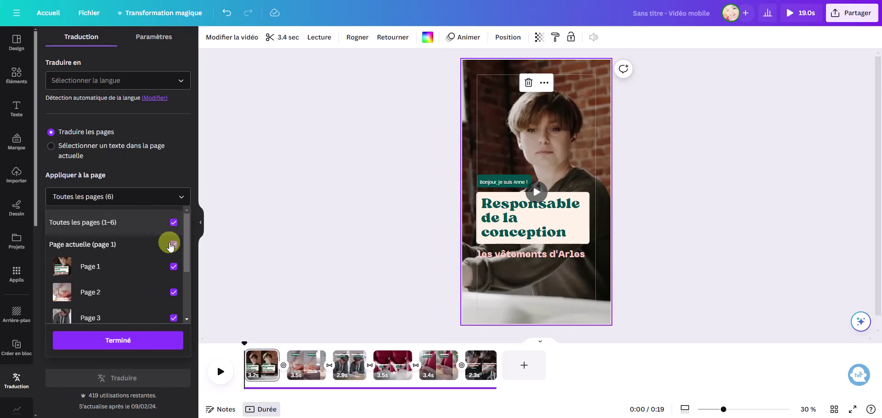
pyautogui.click(133, 340)
pyautogui.click(178, 81)
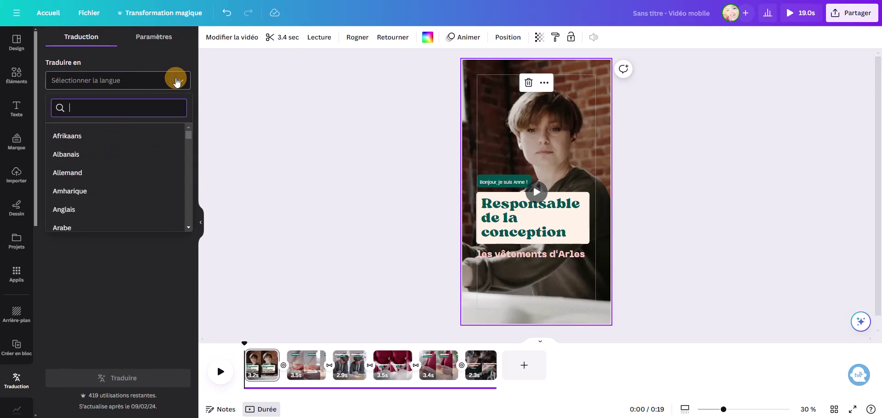
pyautogui.click(84, 210)
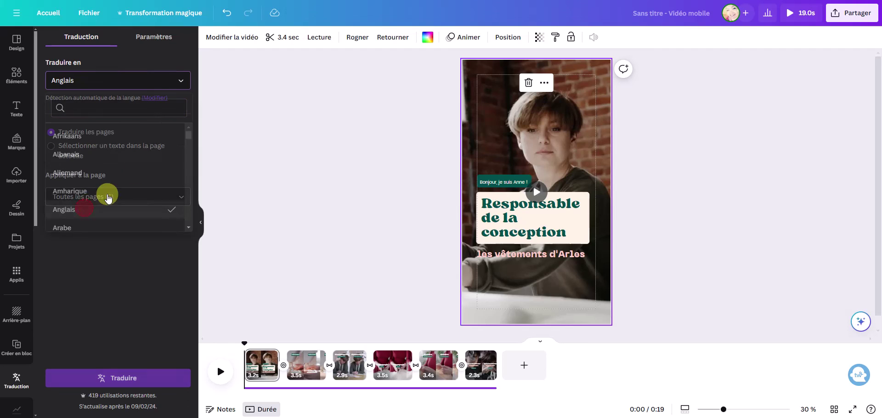
# Disable page duplication for the mobile video's translation and start translating its 6 pages into English.
pyautogui.click(152, 36)
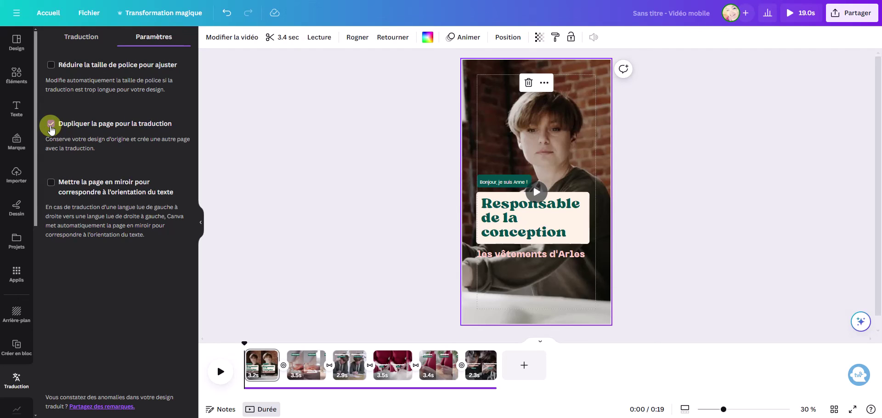
pyautogui.click(51, 123)
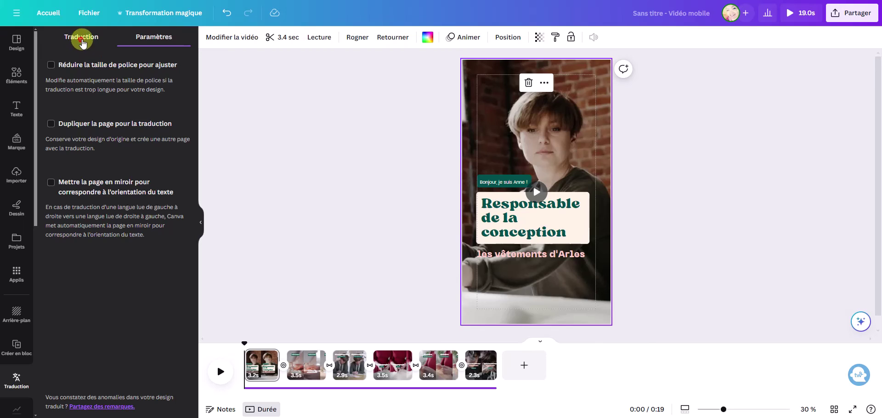
pyautogui.click(80, 45)
pyautogui.click(145, 379)
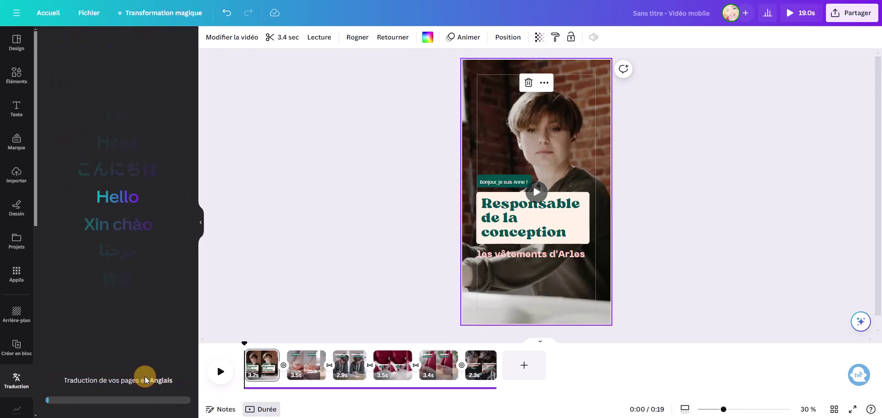